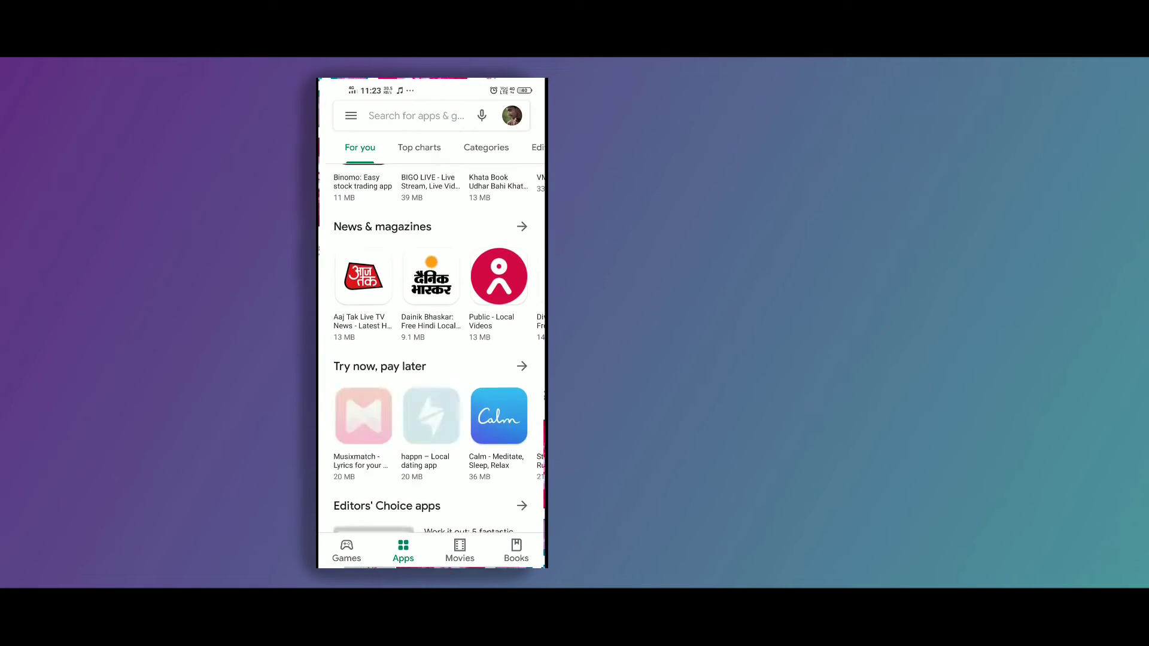
{"action": "scroll", "coordinate": [431, 360], "scroll_direction": "up", "scroll_amount": 5}
{"action": "scroll", "coordinate": [431, 233], "scroll_direction": "right", "scroll_amount": 2}
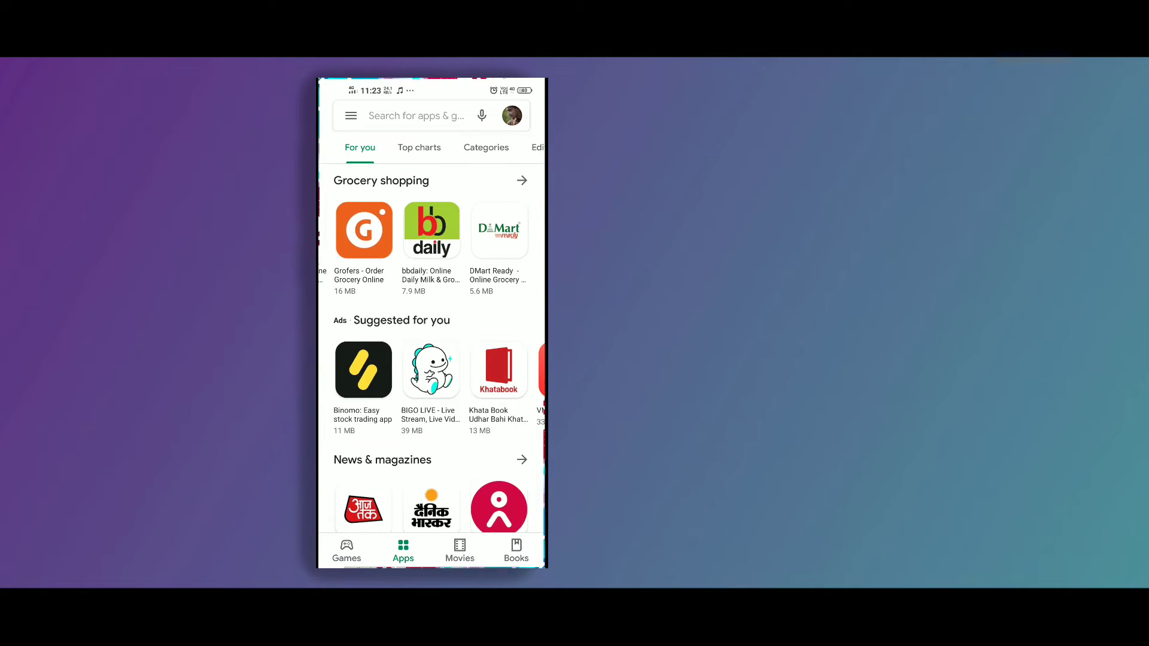
{"action": "scroll", "coordinate": [431, 359], "scroll_direction": "down", "scroll_amount": 10}
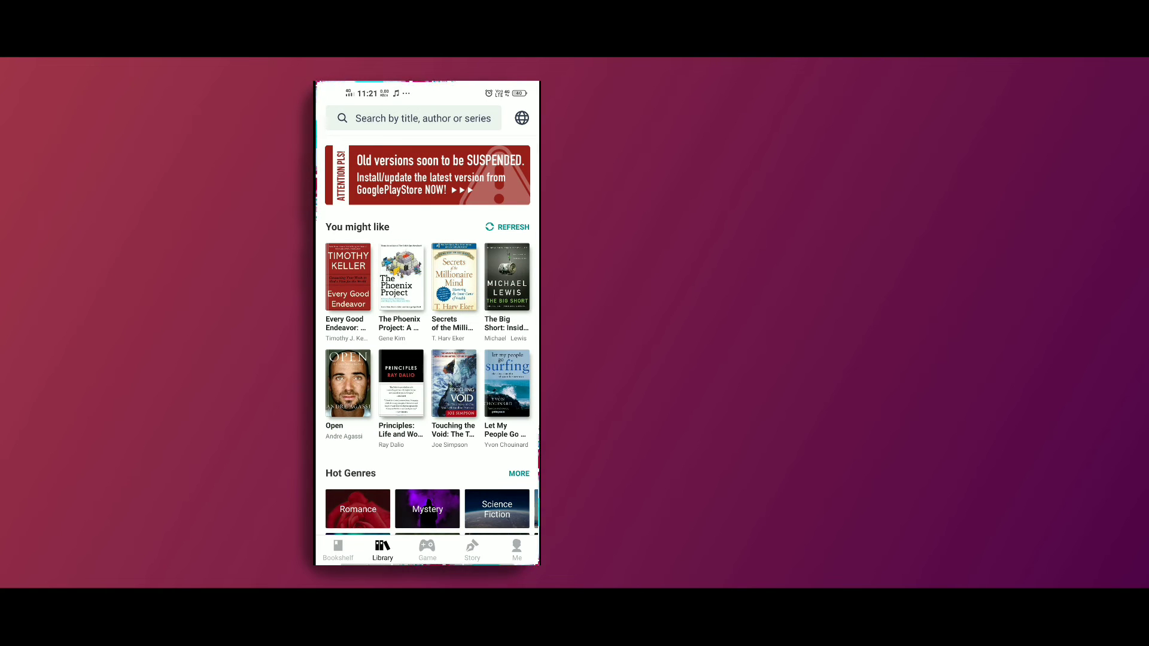
{"action": "scroll", "coordinate": [427, 359], "scroll_direction": "down", "scroll_amount": 4}
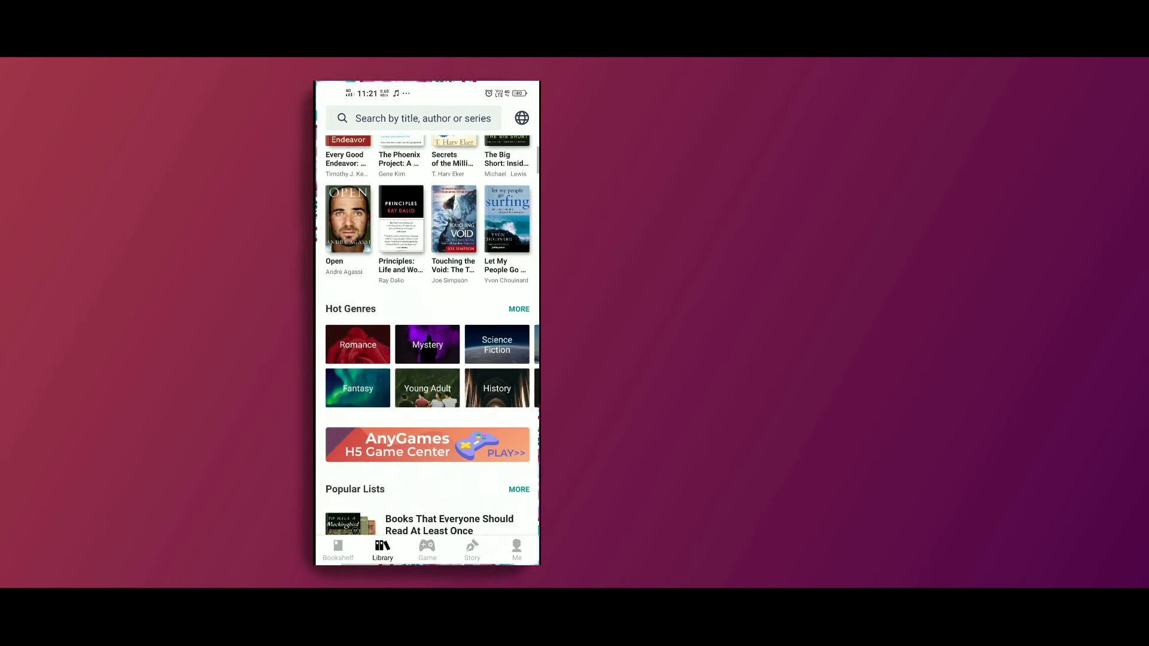
{"action": "scroll", "coordinate": [428, 359], "scroll_direction": "up", "scroll_amount": 4}
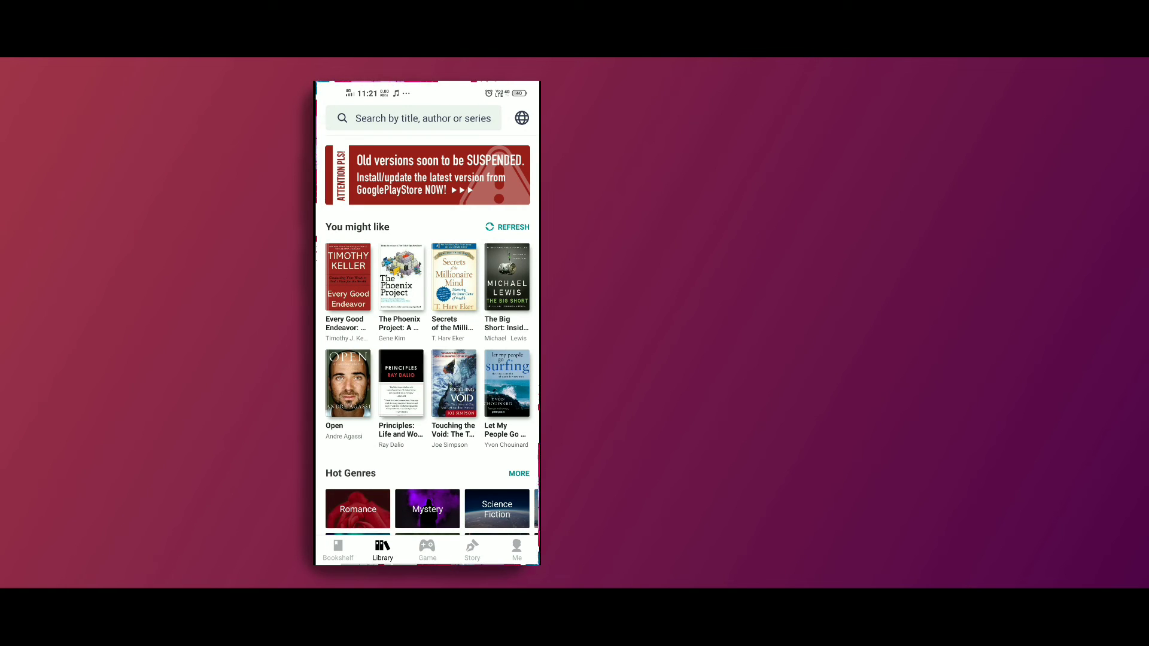
{"action": "scroll", "coordinate": [427, 359], "scroll_direction": "down", "scroll_amount": 5}
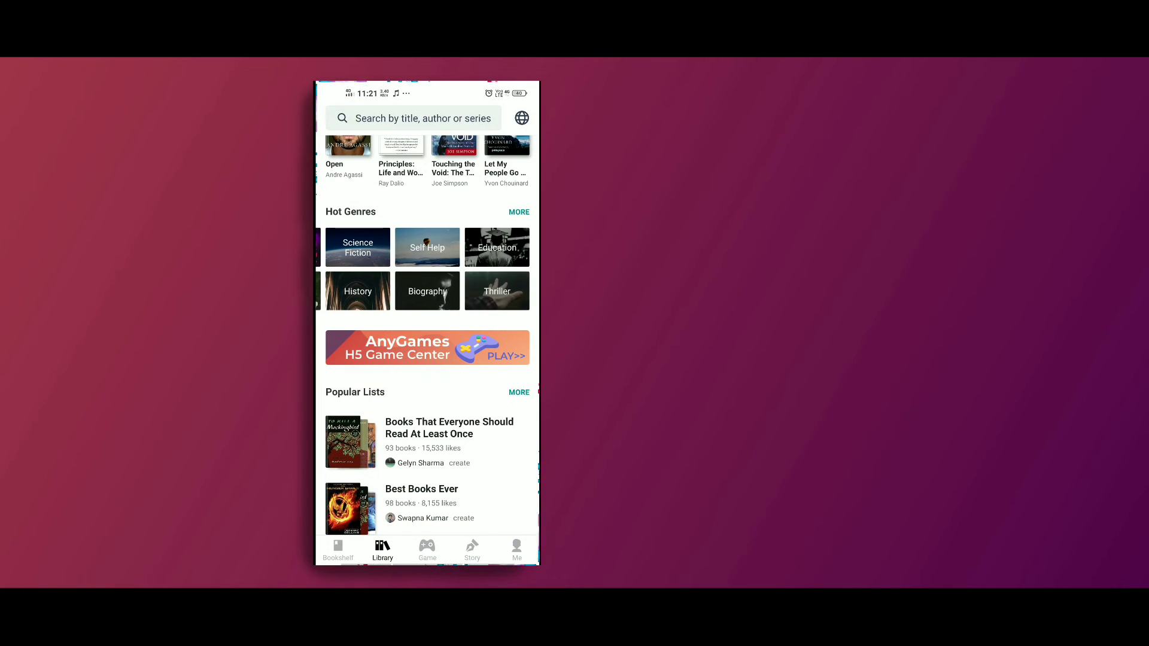
Open a book from the AnyBooks bookshelf at the Three Feet From Gold passage
{"action": "left_click", "coordinate": [337, 550]}
{"action": "scroll", "coordinate": [427, 359], "scroll_direction": "down", "scroll_amount": 5}
{"action": "scroll", "coordinate": [427, 359], "scroll_direction": "down", "scroll_amount": 5}
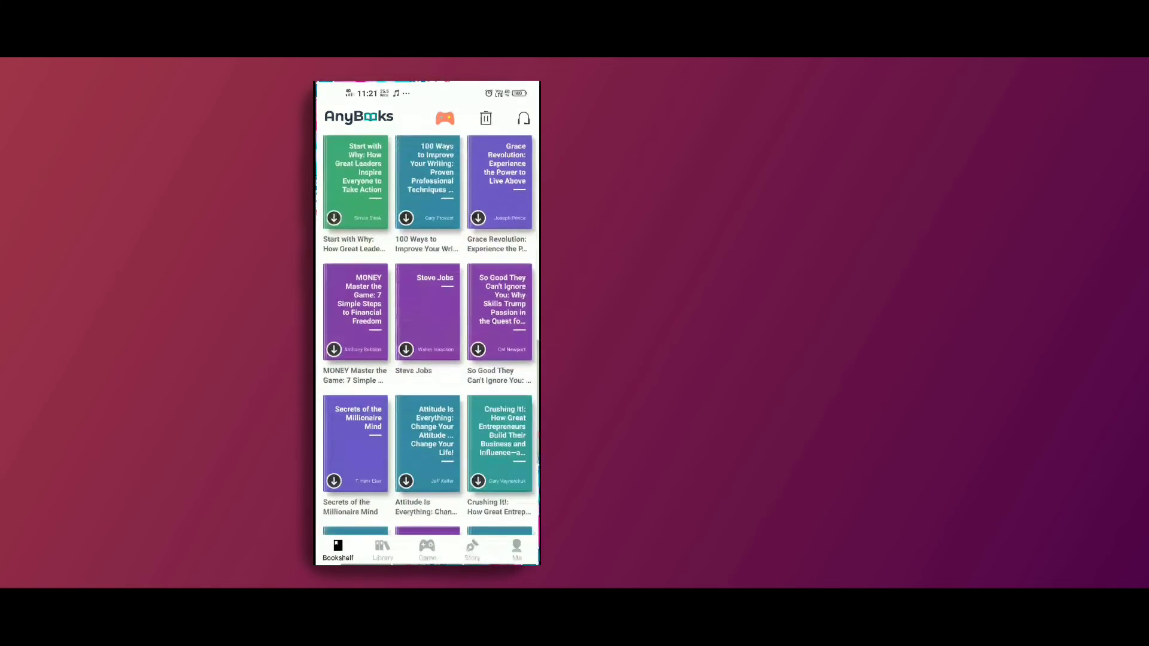
{"action": "scroll", "coordinate": [427, 359], "scroll_direction": "down", "scroll_amount": 5}
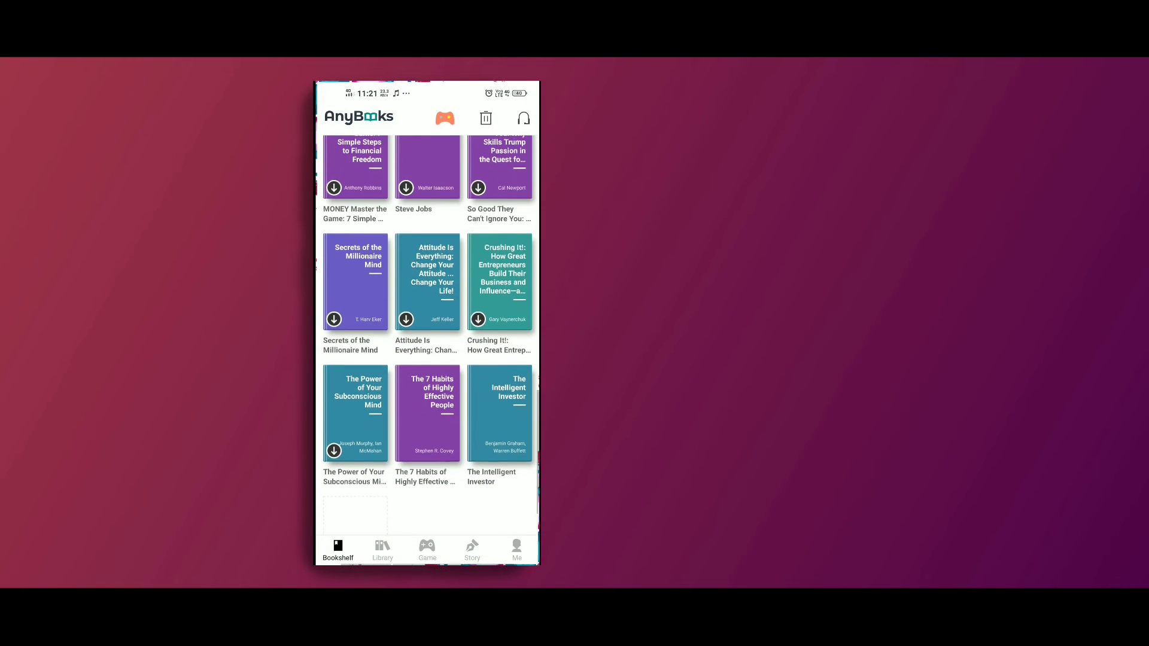
{"action": "scroll", "coordinate": [427, 359], "scroll_direction": "up", "scroll_amount": 3}
{"action": "scroll", "coordinate": [427, 360], "scroll_direction": "up", "scroll_amount": 3}
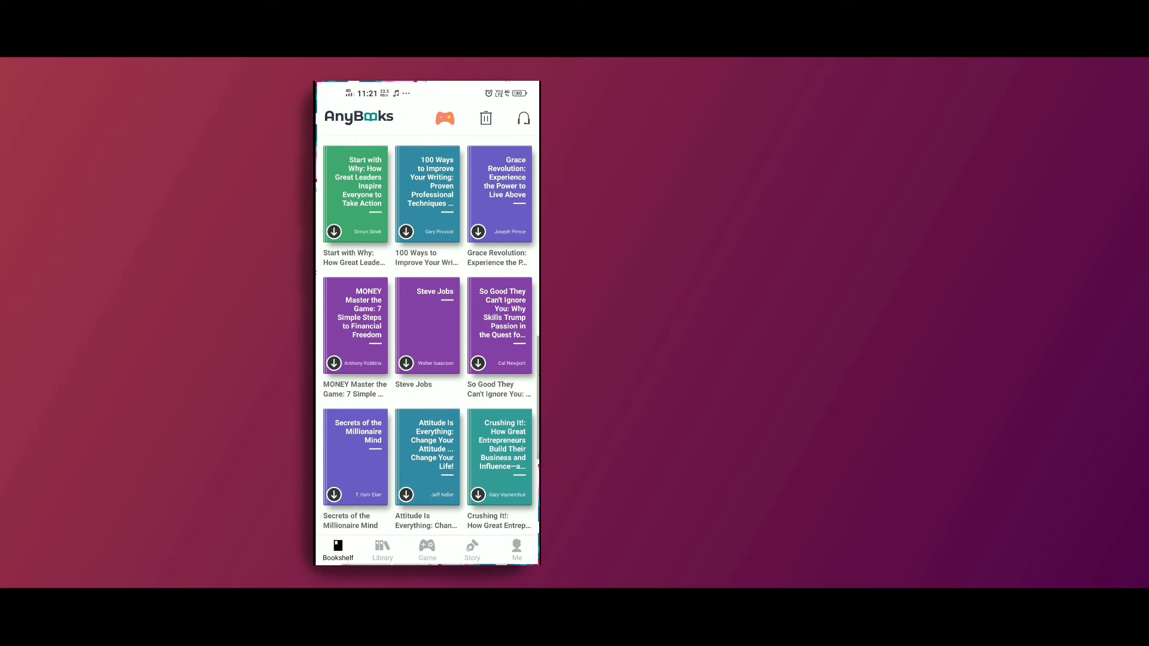
{"action": "scroll", "coordinate": [428, 360], "scroll_direction": "up", "scroll_amount": 3}
{"action": "scroll", "coordinate": [427, 359], "scroll_direction": "up", "scroll_amount": 3}
{"action": "scroll", "coordinate": [428, 359], "scroll_direction": "up", "scroll_amount": 3}
{"action": "scroll", "coordinate": [427, 359], "scroll_direction": "up", "scroll_amount": 2}
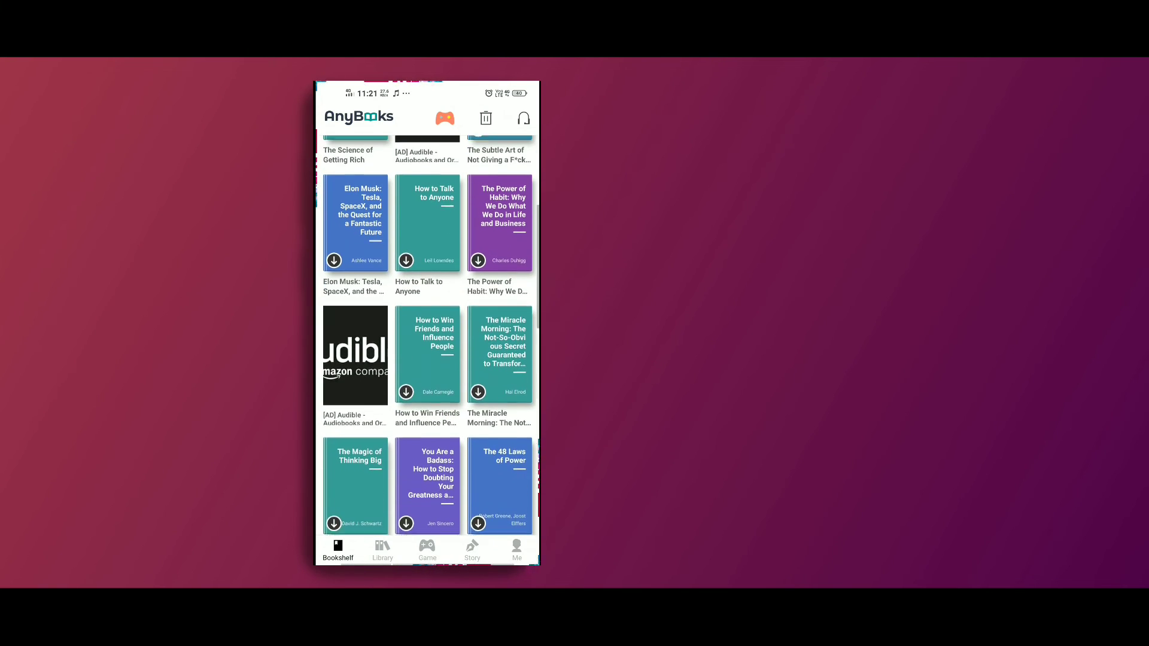
{"action": "scroll", "coordinate": [428, 359], "scroll_direction": "up", "scroll_amount": 2}
{"action": "scroll", "coordinate": [428, 359], "scroll_direction": "up", "scroll_amount": 2}
{"action": "scroll", "coordinate": [427, 360], "scroll_direction": "up", "scroll_amount": 2}
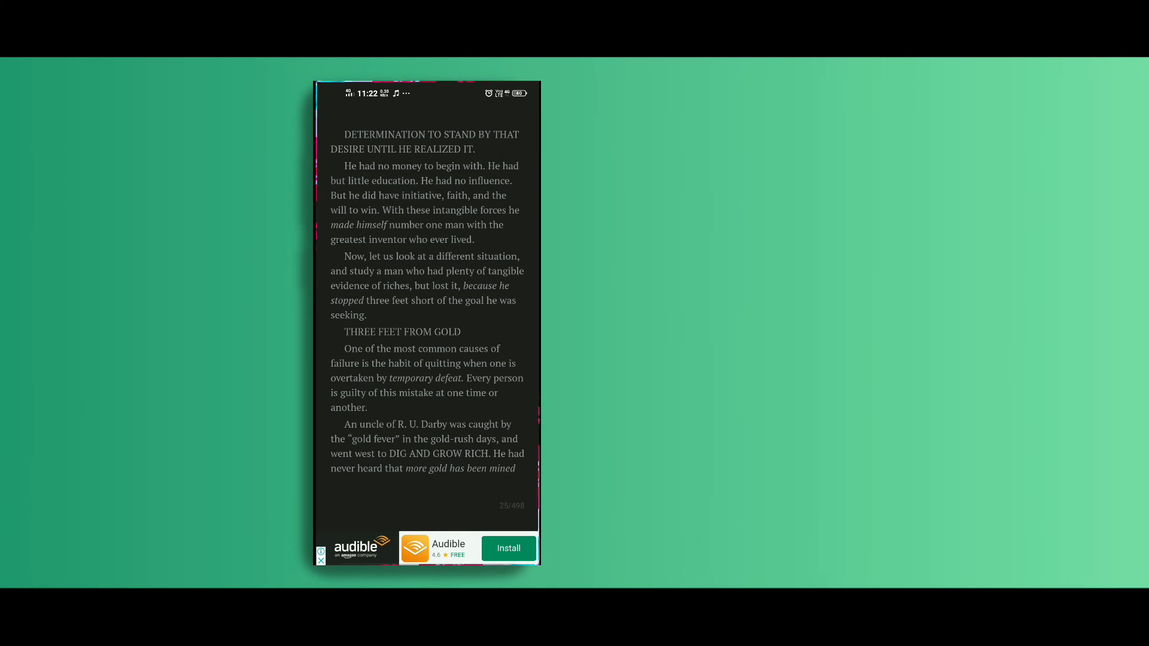
Select 'intangible' in the reading page and view its full dictionary details
{"action": "double_click", "coordinate": [455, 209]}
{"action": "left_click", "coordinate": [431, 359]}
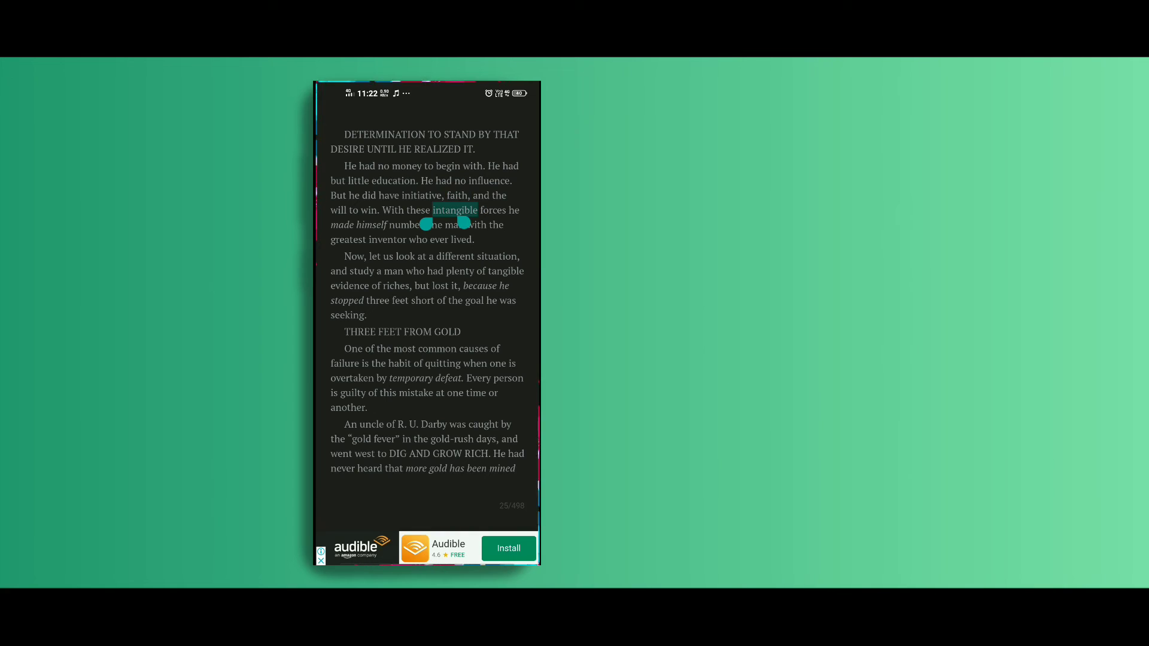
{"action": "double_click", "coordinate": [455, 209]}
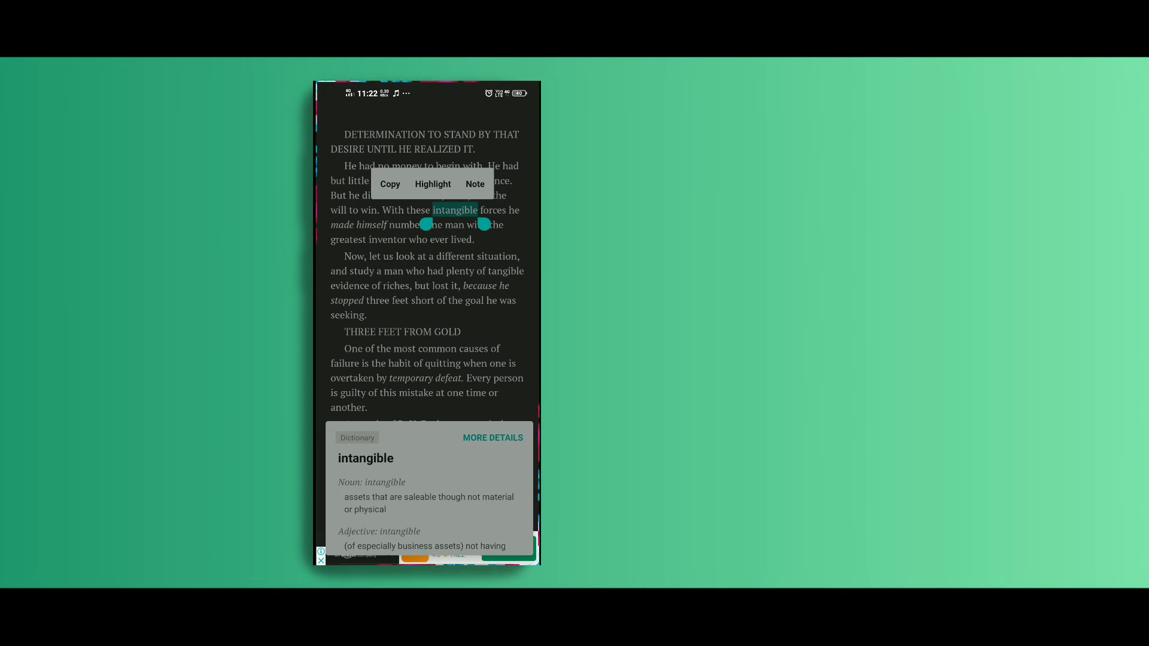
{"action": "scroll", "coordinate": [429, 502], "scroll_direction": "down", "scroll_amount": 2}
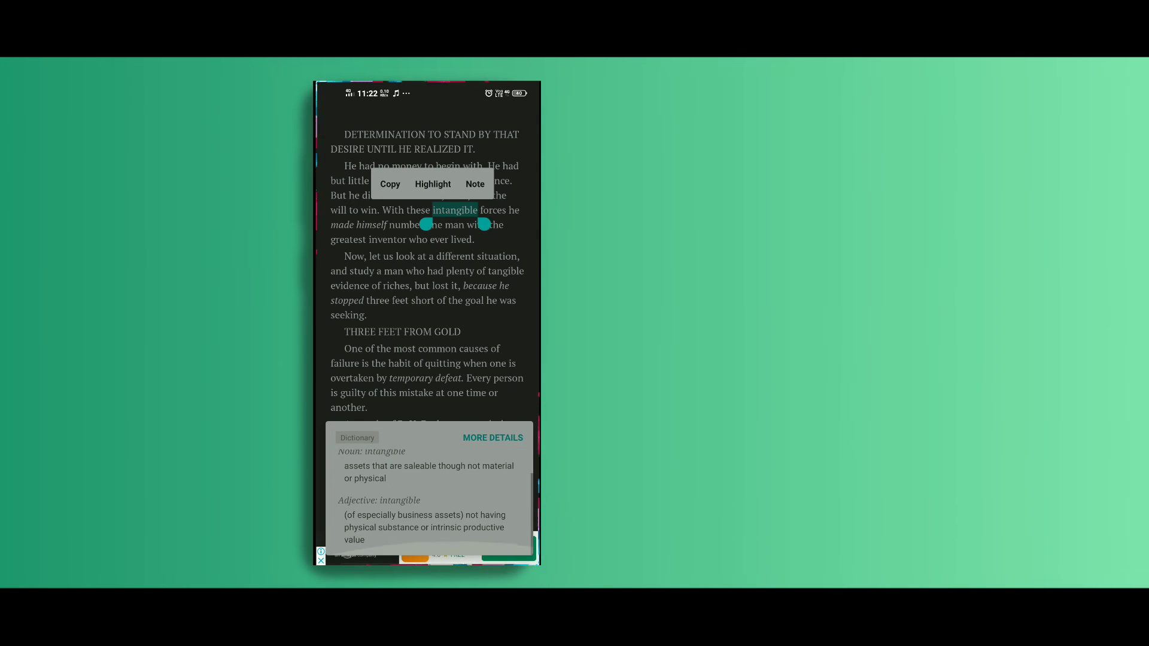
{"action": "scroll", "coordinate": [429, 503], "scroll_direction": "up", "scroll_amount": 2}
{"action": "left_click", "coordinate": [492, 437]}
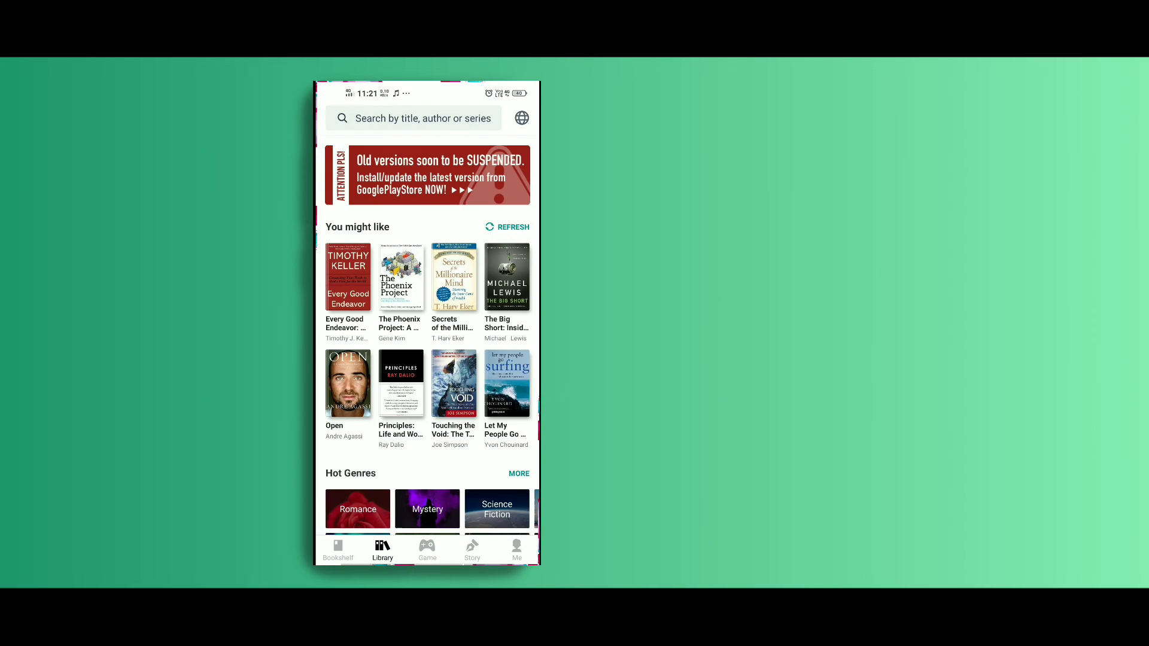
{"action": "left_click", "coordinate": [521, 118]}
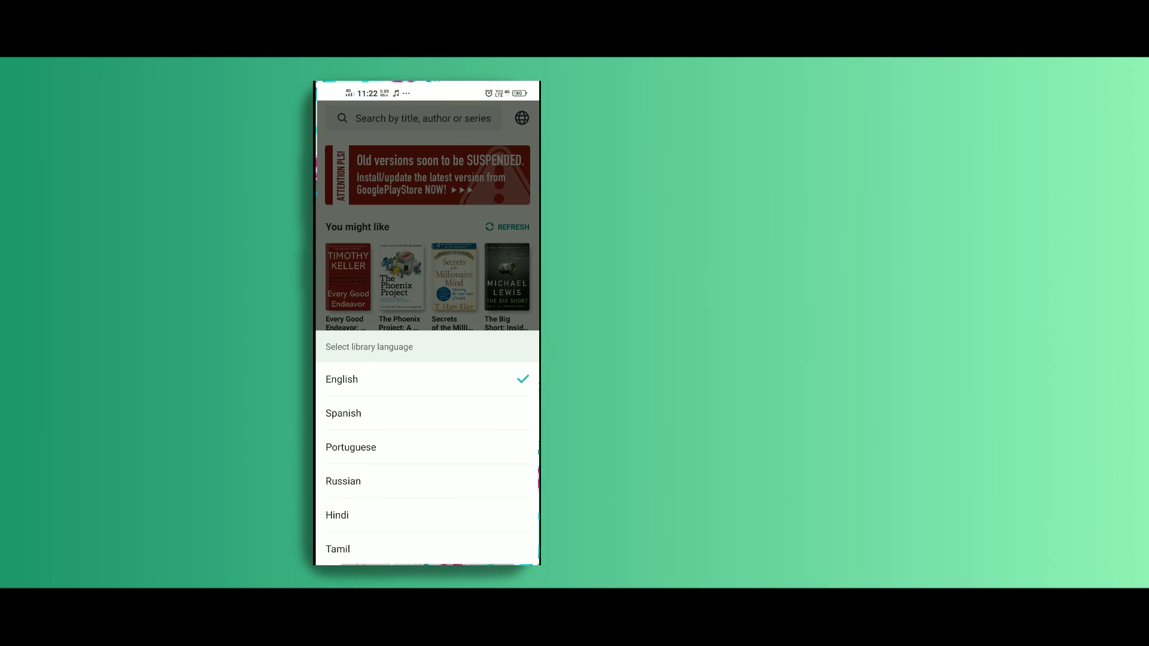
{"action": "left_click", "coordinate": [341, 379]}
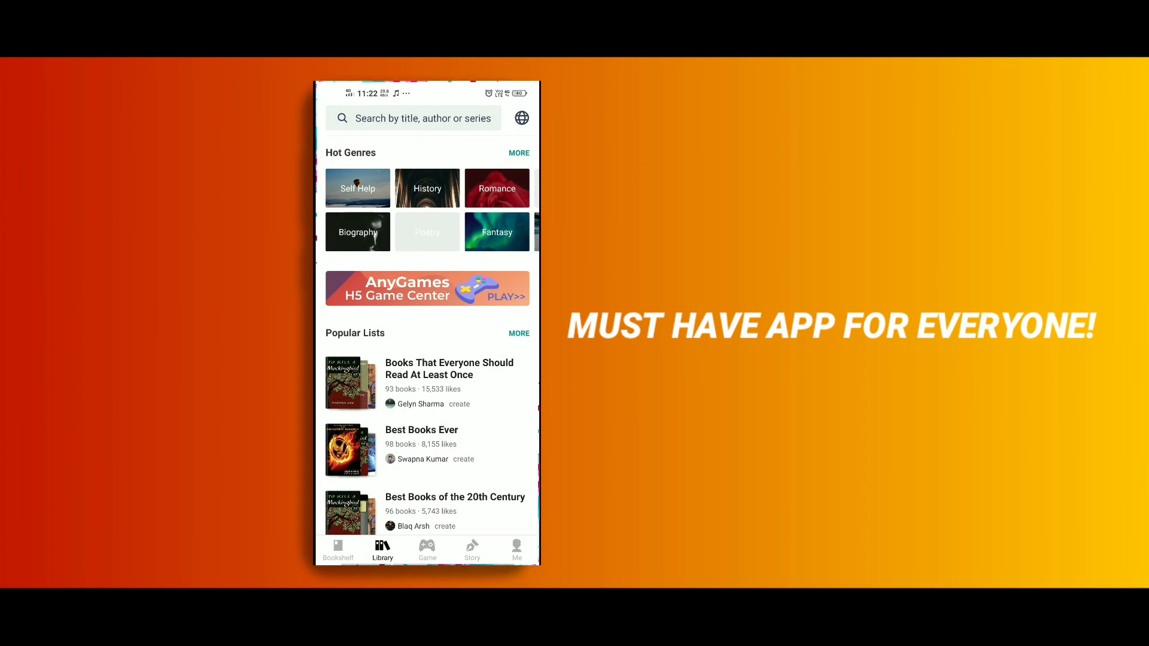
Choose a library language to reload recommendations like The Blind Side and Mastery
{"action": "left_click", "coordinate": [522, 118]}
{"action": "left_click", "coordinate": [341, 378]}
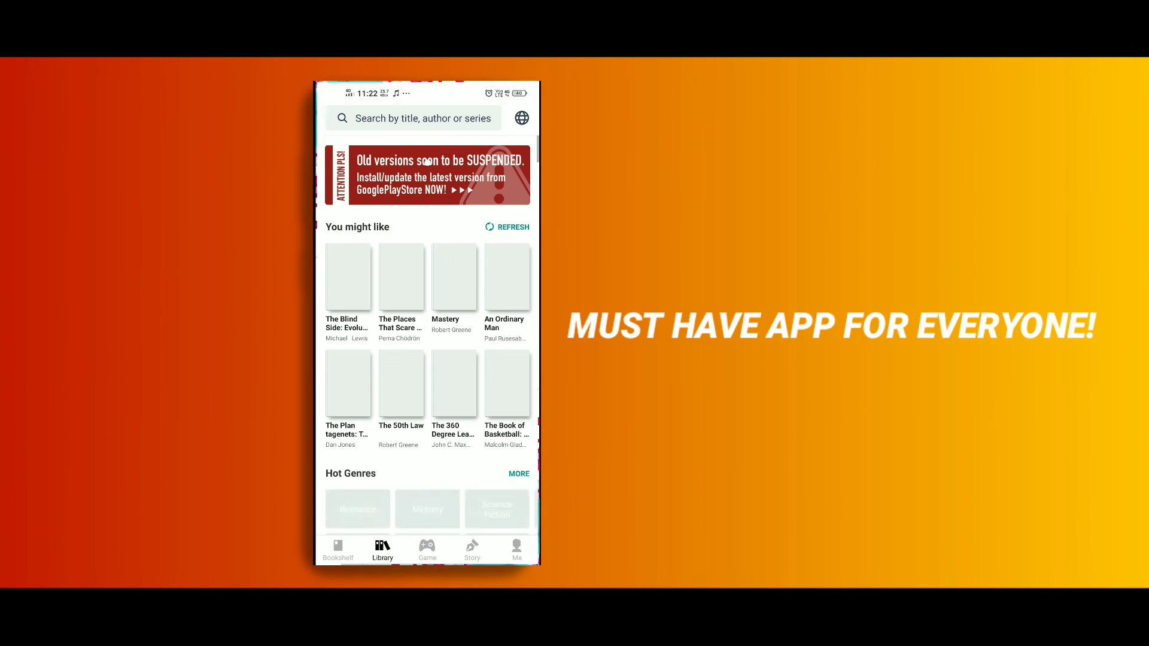